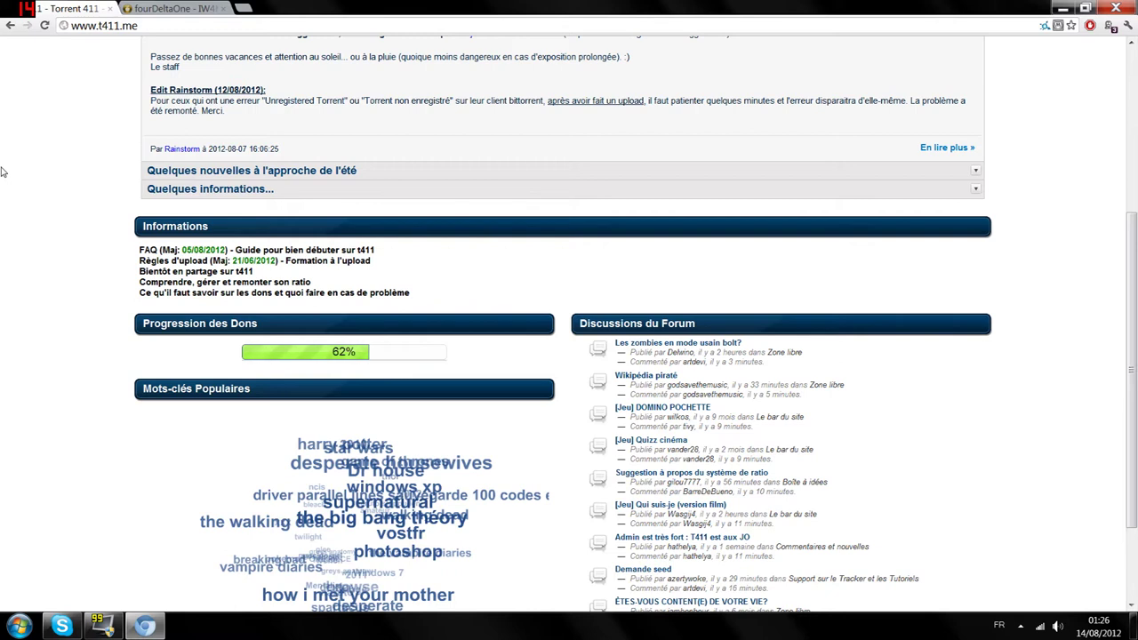
# Switch to the fourDeltaOne tab showing the IW4M download page
pyautogui.scroll(4, 40, 125)
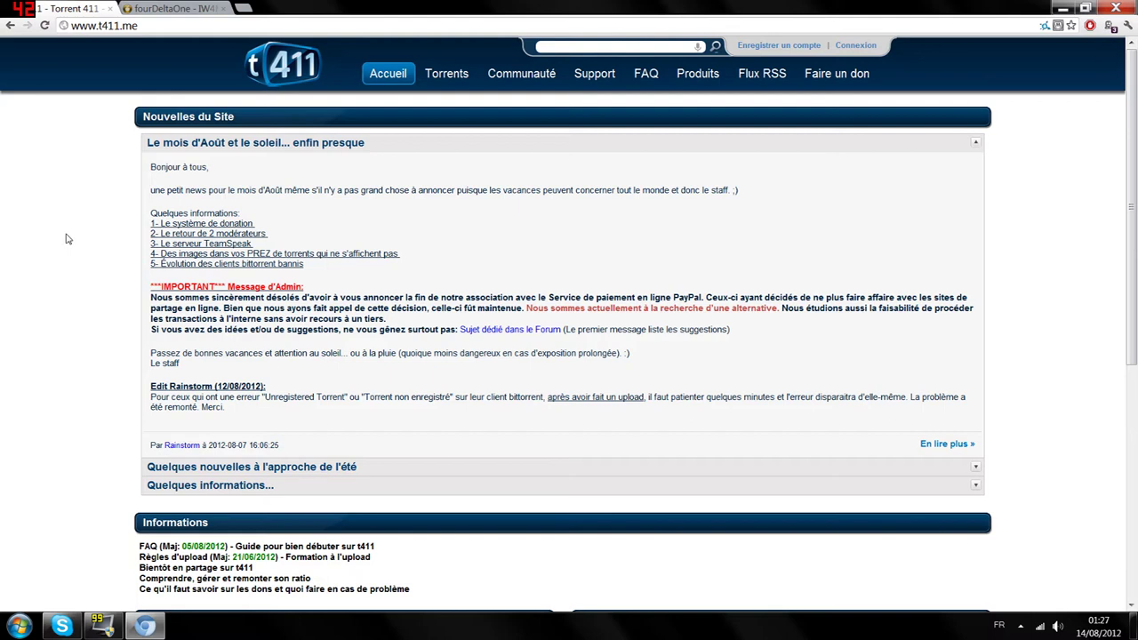
pyautogui.hotkey('ctrl', 'Tab')
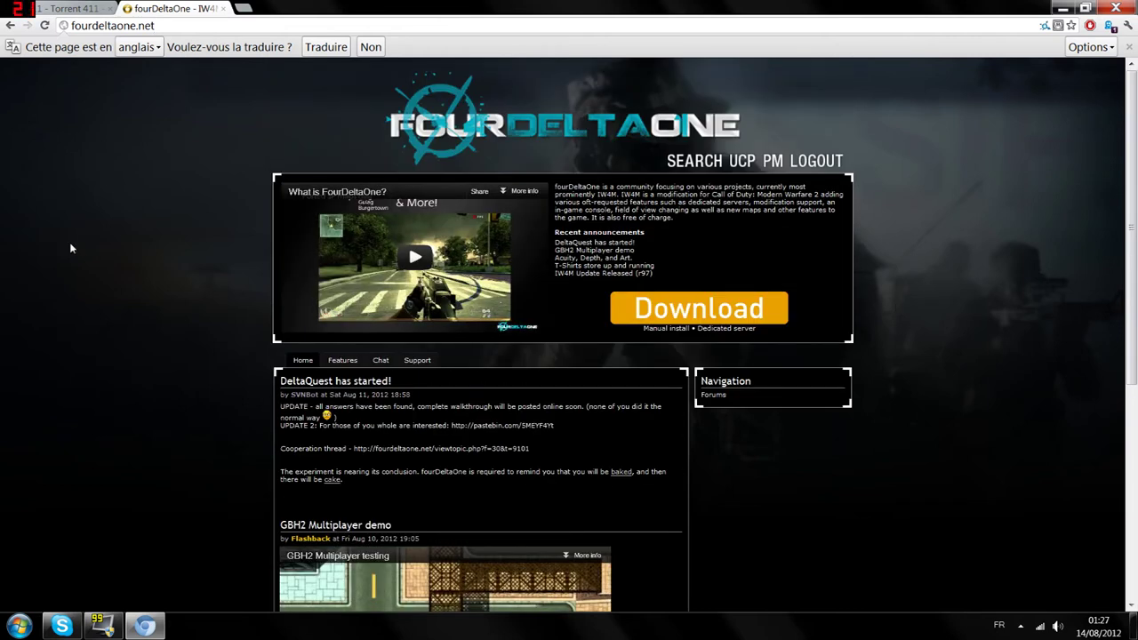
# Minimize the browser and extract the Modern Warfare 2 .7z archive onto the desktop
pyautogui.click(1063, 7)
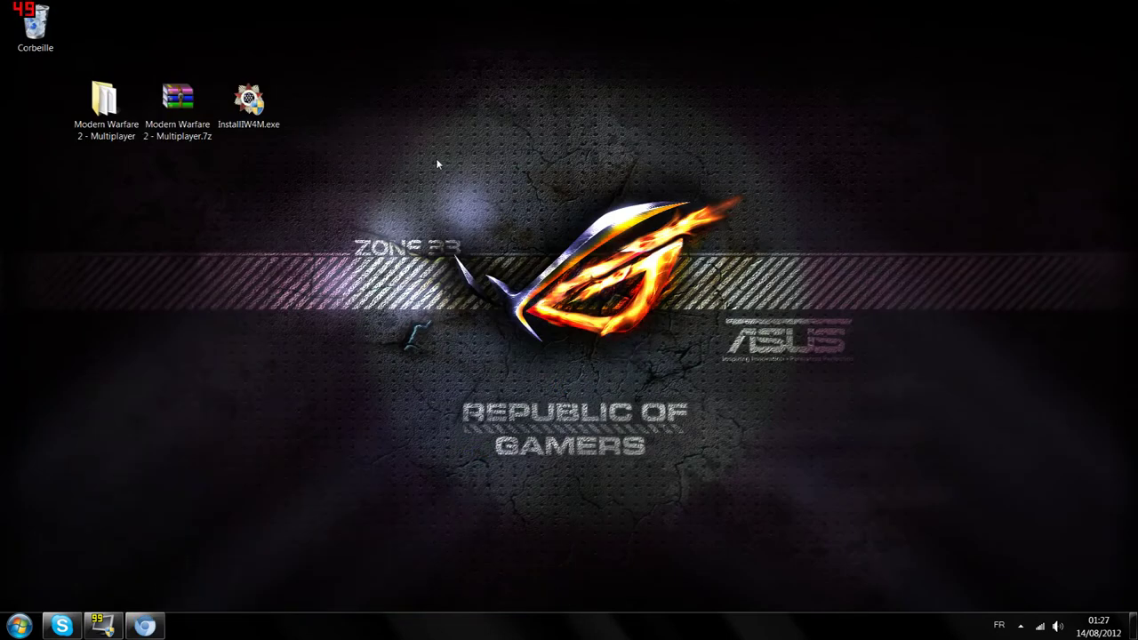
pyautogui.click(178, 104)
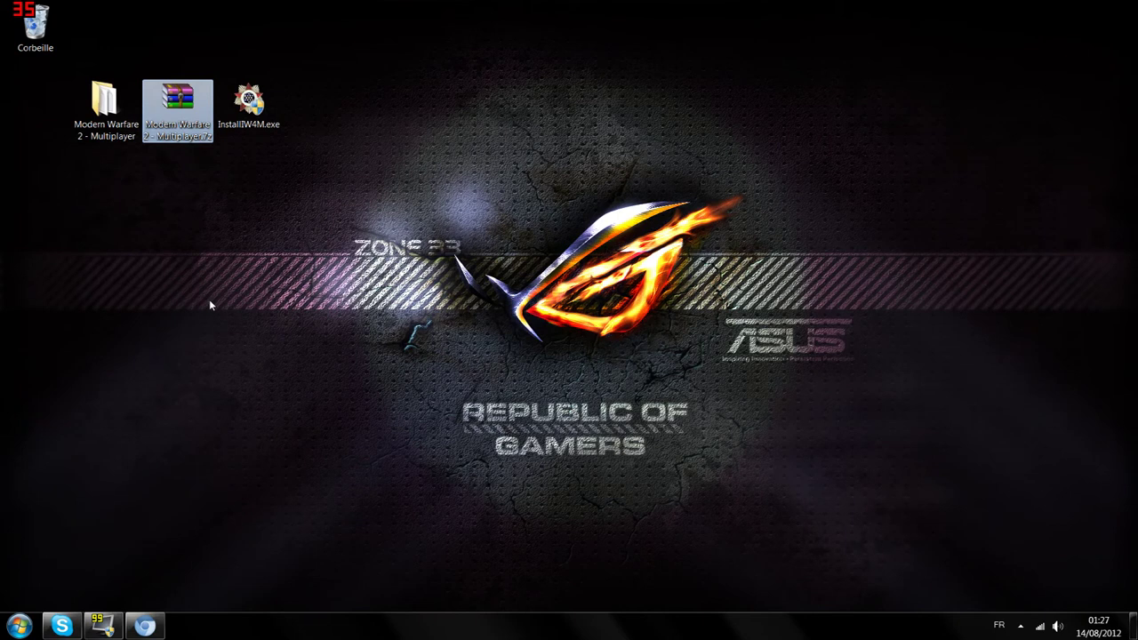
pyautogui.rightClick(183, 104)
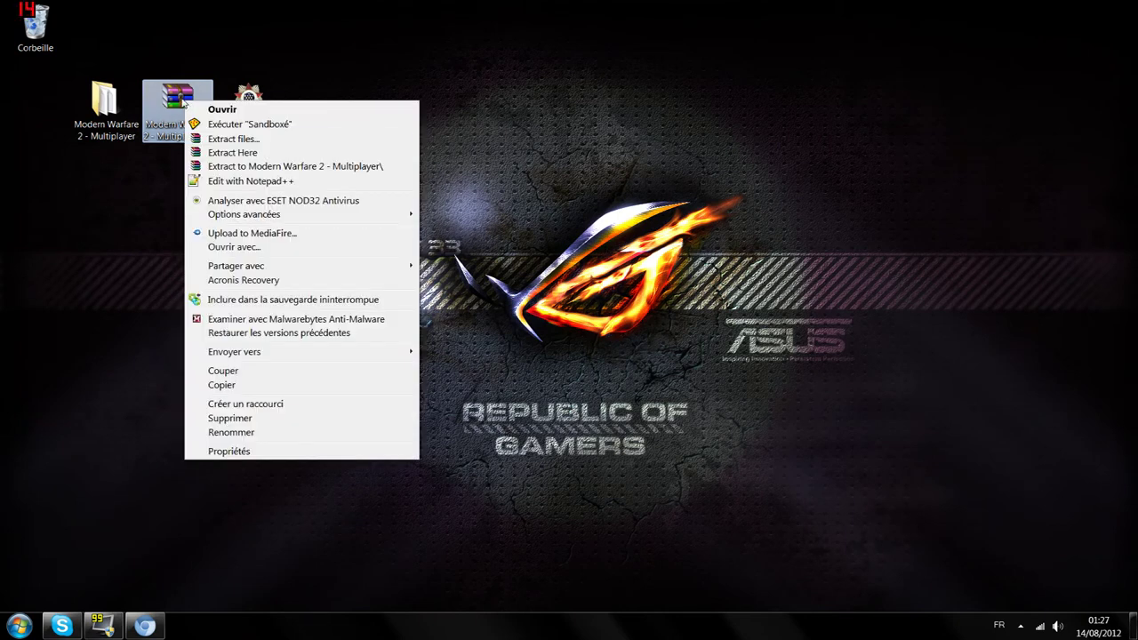
pyautogui.click(280, 153)
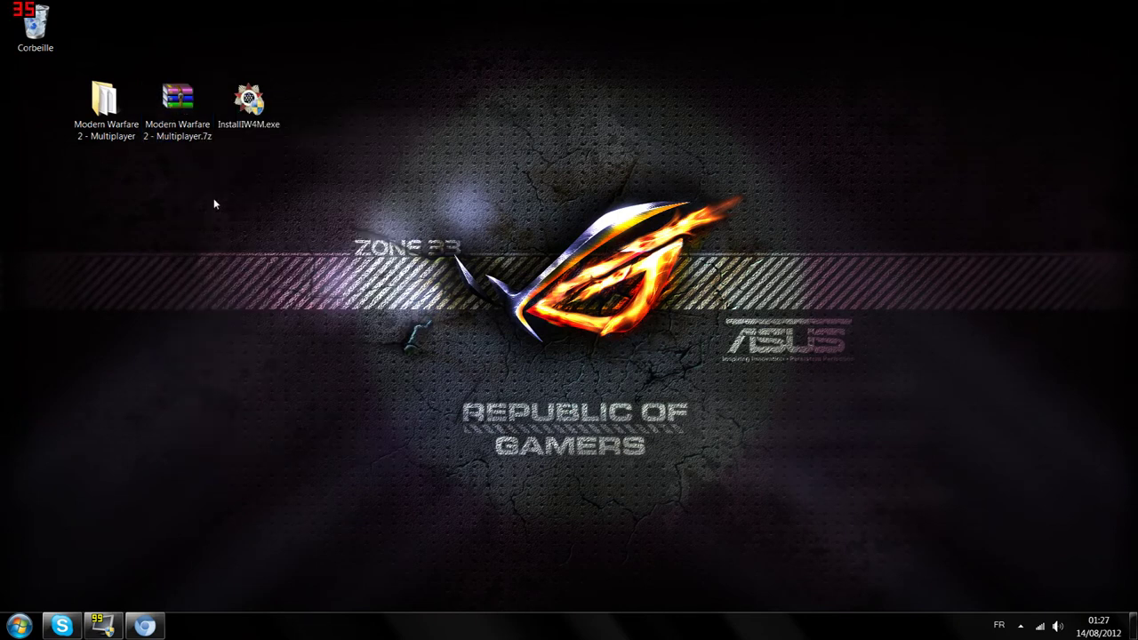
# Inspect the Modern Warfare 2 - Multiplayer folder's files, then select InstallIW4M.exe
pyautogui.doubleClick(104, 102)
pyautogui.scroll(4, 602, 283)
pyautogui.scroll(-2, 534, 178)
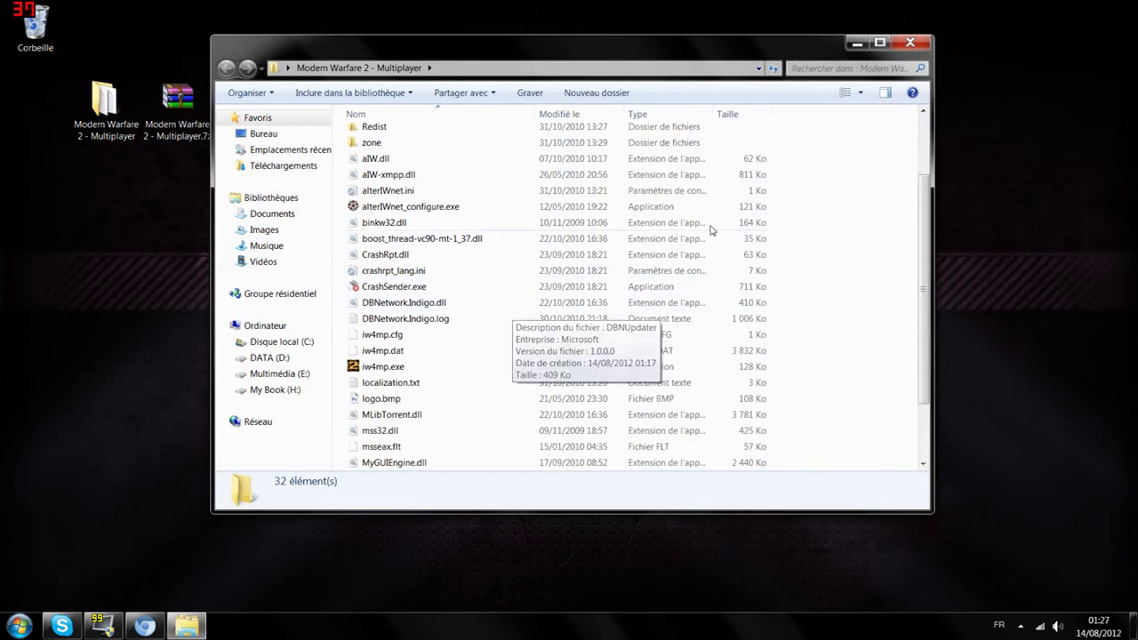
pyautogui.click(909, 43)
pyautogui.click(233, 105)
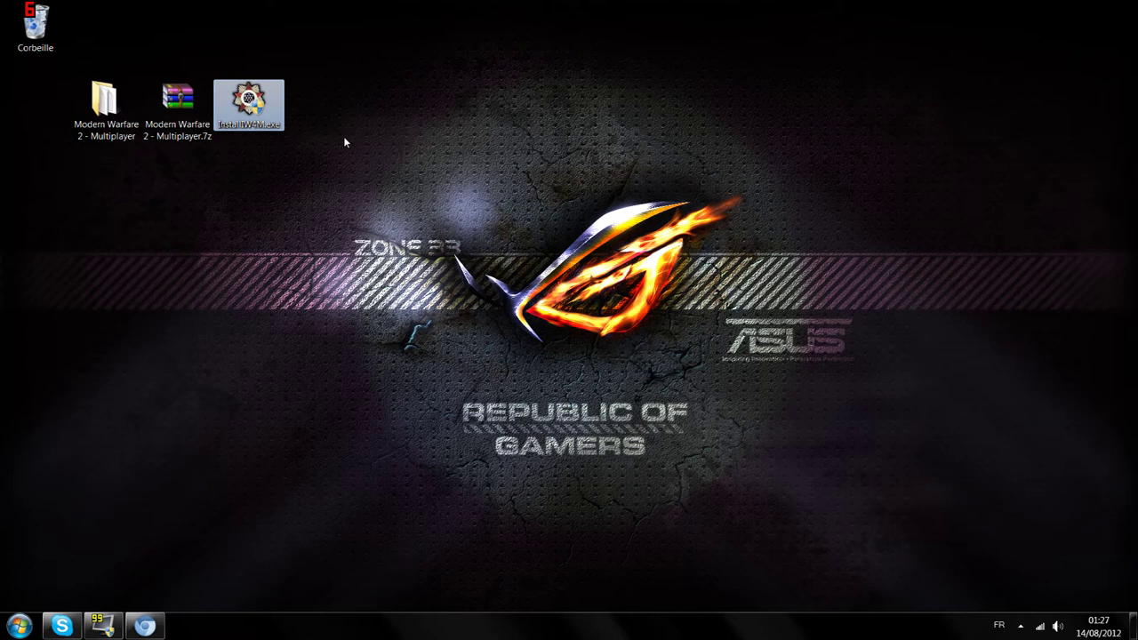
# Run InstallIW4M.exe, target the desktop's Modern Warfare 2 - Multiplayer folder, and install
pyautogui.doubleClick(257, 108)
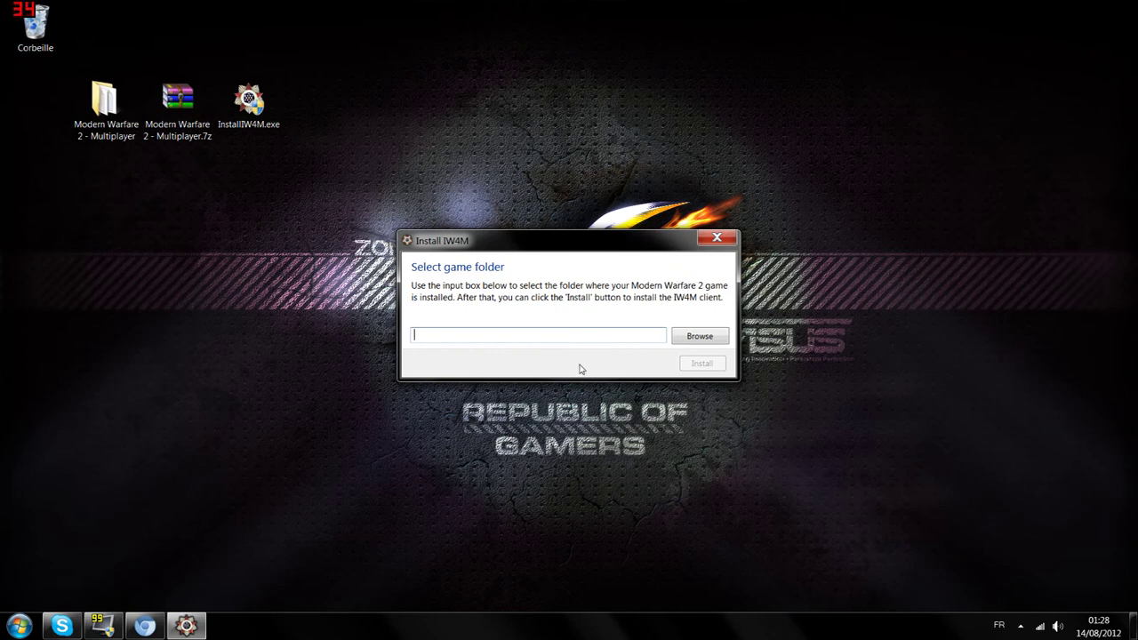
pyautogui.click(722, 339)
pyautogui.click(471, 309)
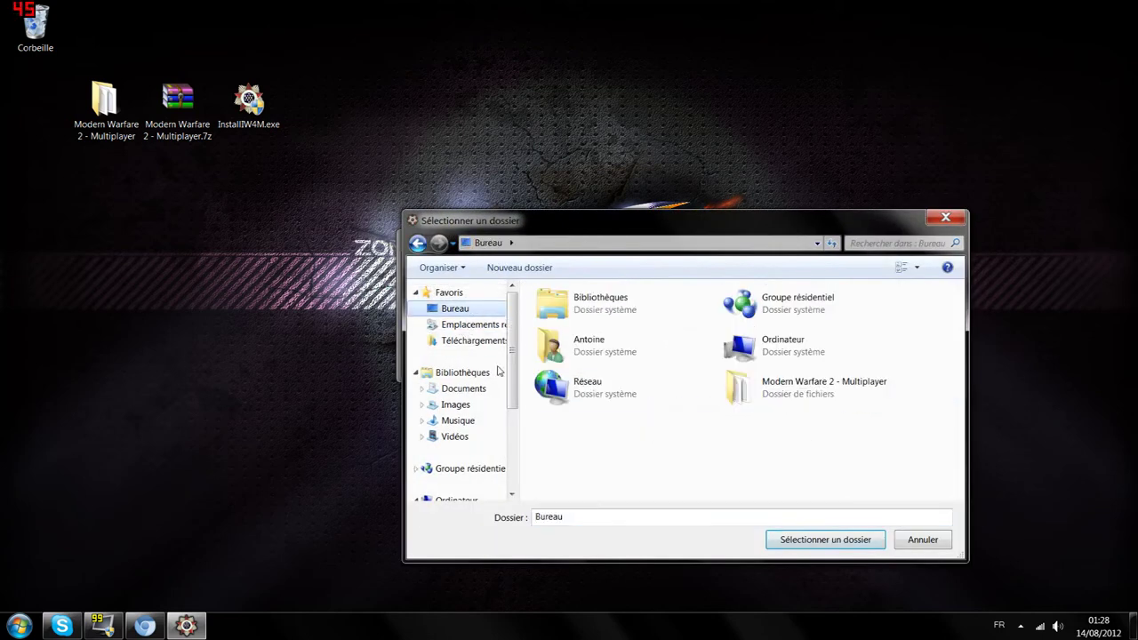
pyautogui.click(834, 402)
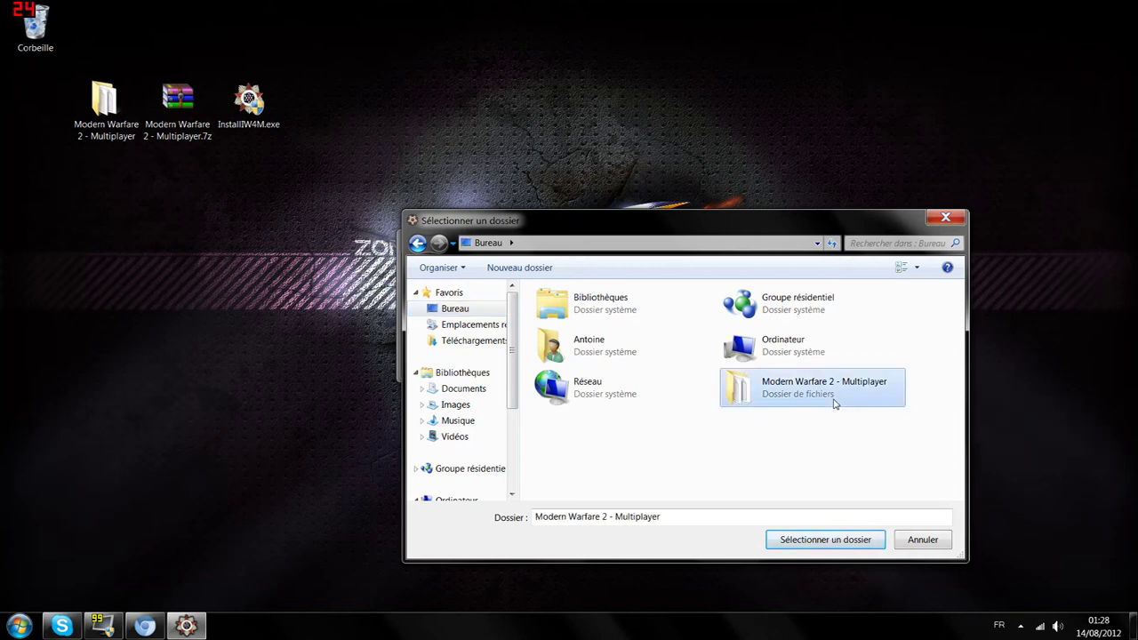
pyautogui.click(832, 540)
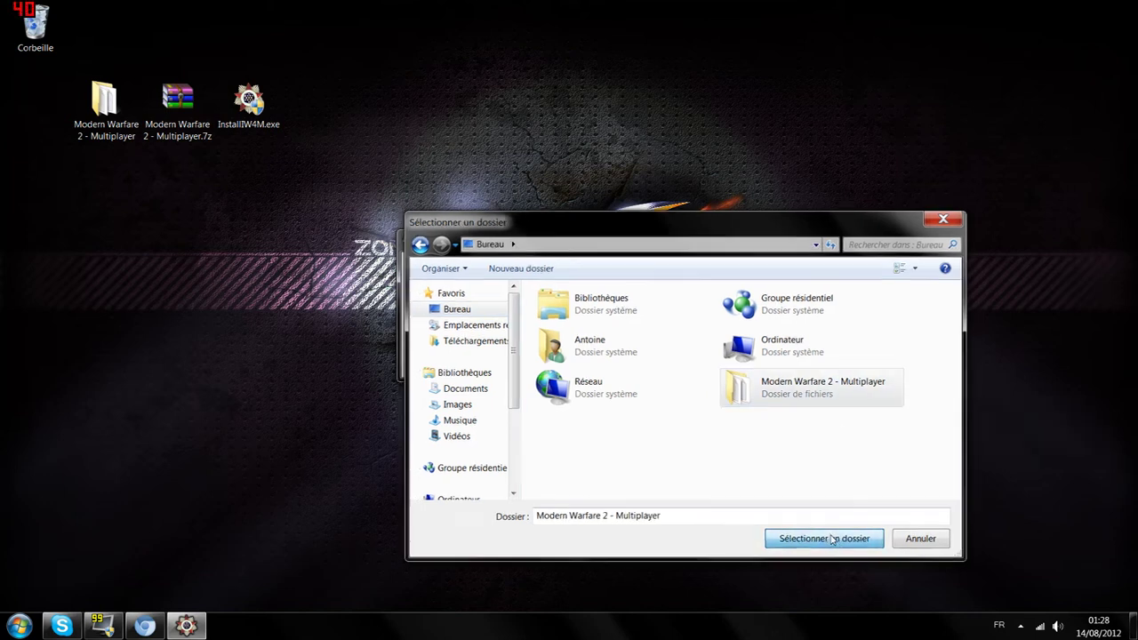
pyautogui.click(700, 364)
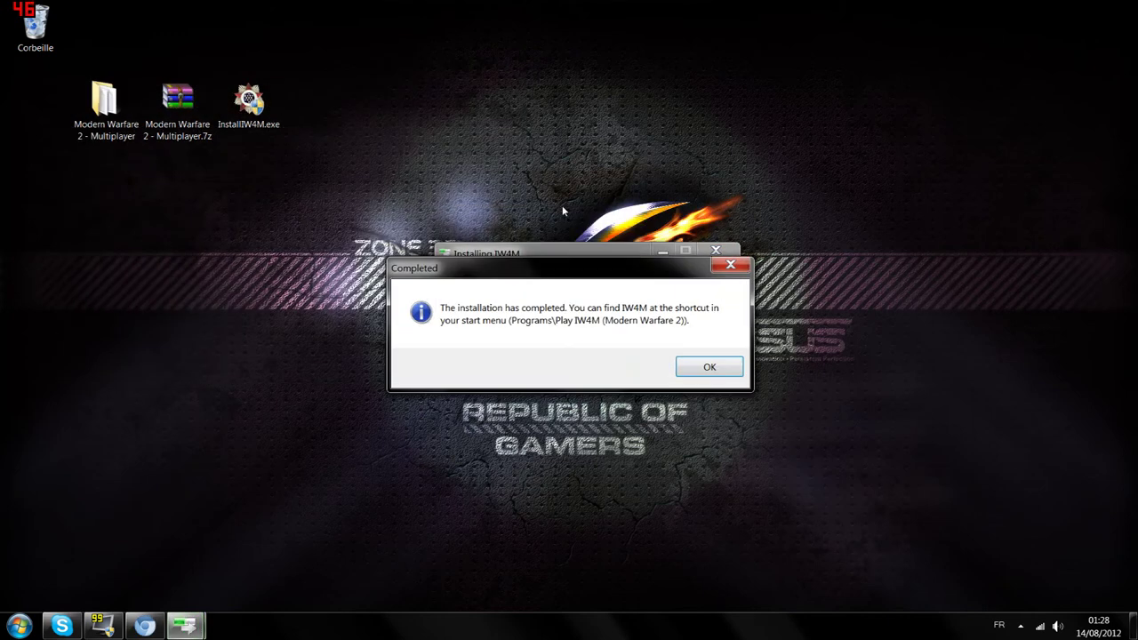
# Close the completion message and locate Play IW4M (Modern Warfare 2) under All Programs
pyautogui.moveTo(489, 264)
pyautogui.mouseDown()
pyautogui.moveTo(493, 314)
pyautogui.moveTo(491, 280)
pyautogui.mouseUp()
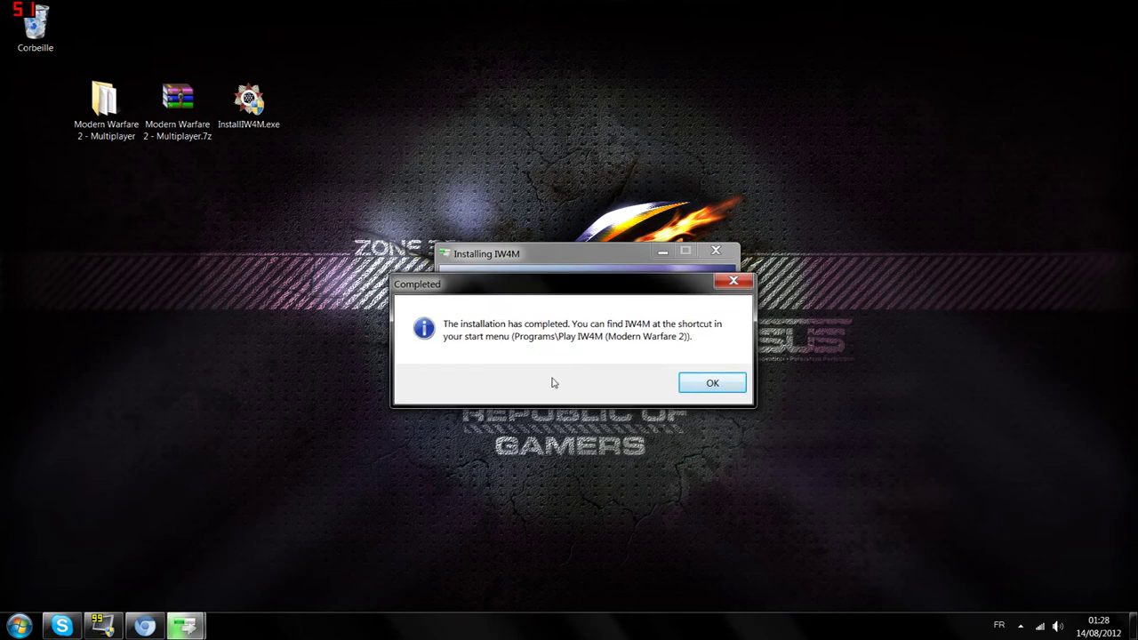
pyautogui.click(711, 384)
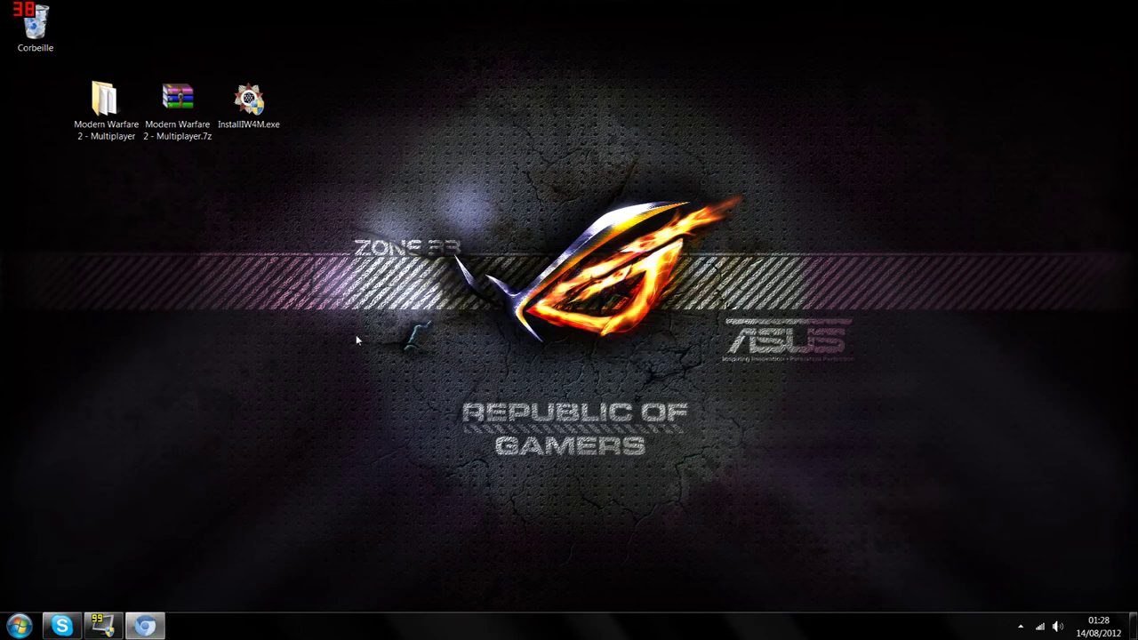
pyautogui.click(19, 626)
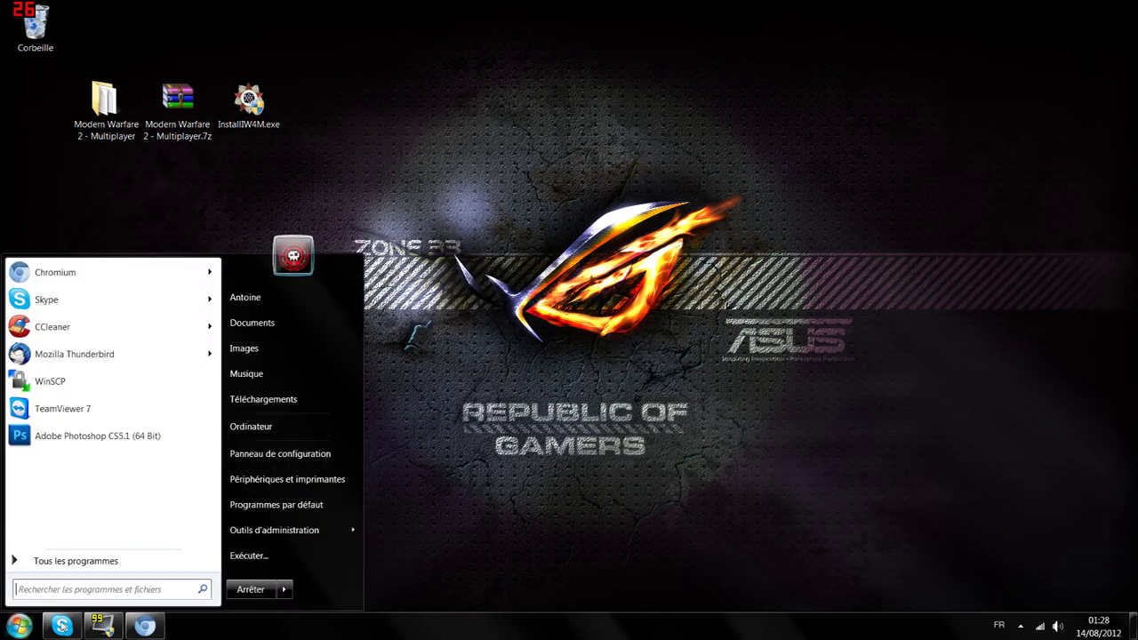
pyautogui.click(81, 560)
pyautogui.scroll(-2, 115, 501)
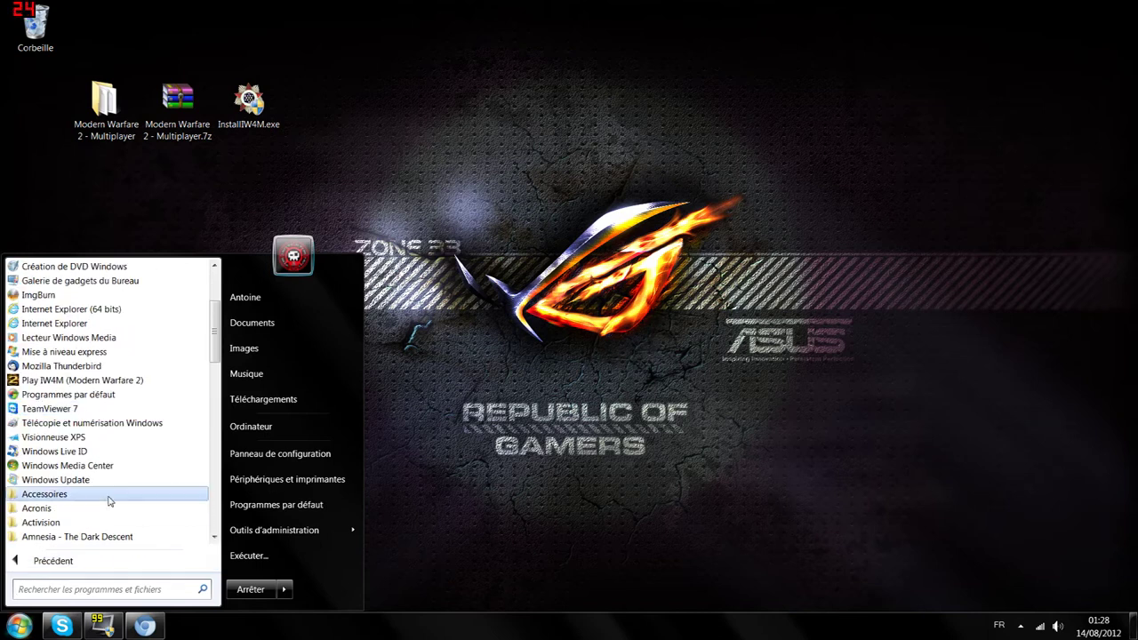
pyautogui.scroll(1, 106, 498)
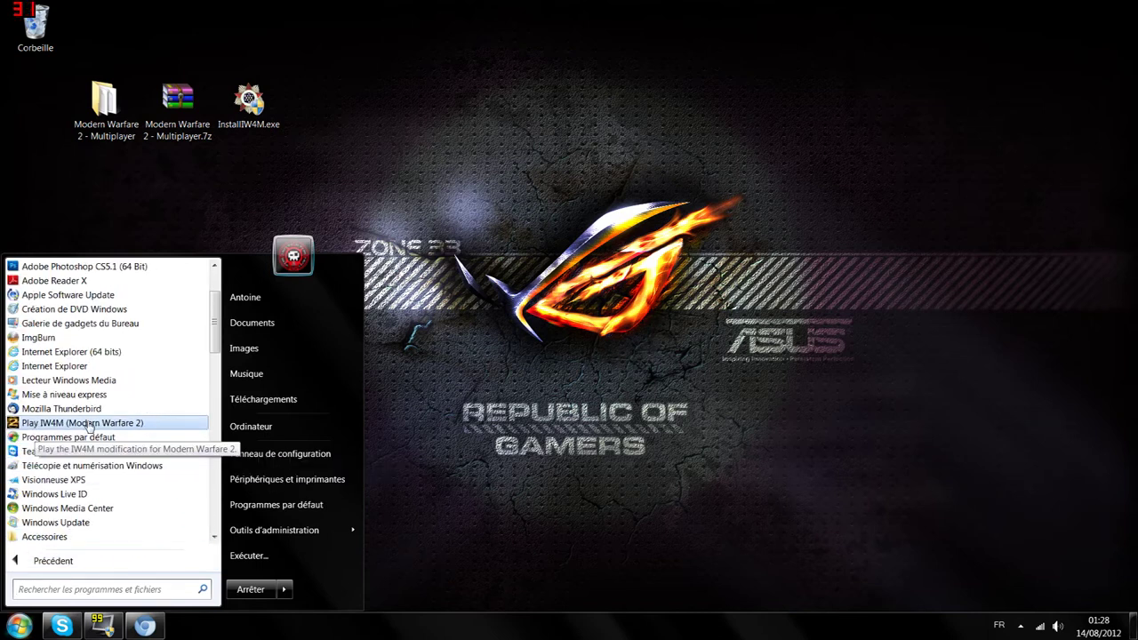
pyautogui.rightClick(124, 424)
pyautogui.click(487, 423)
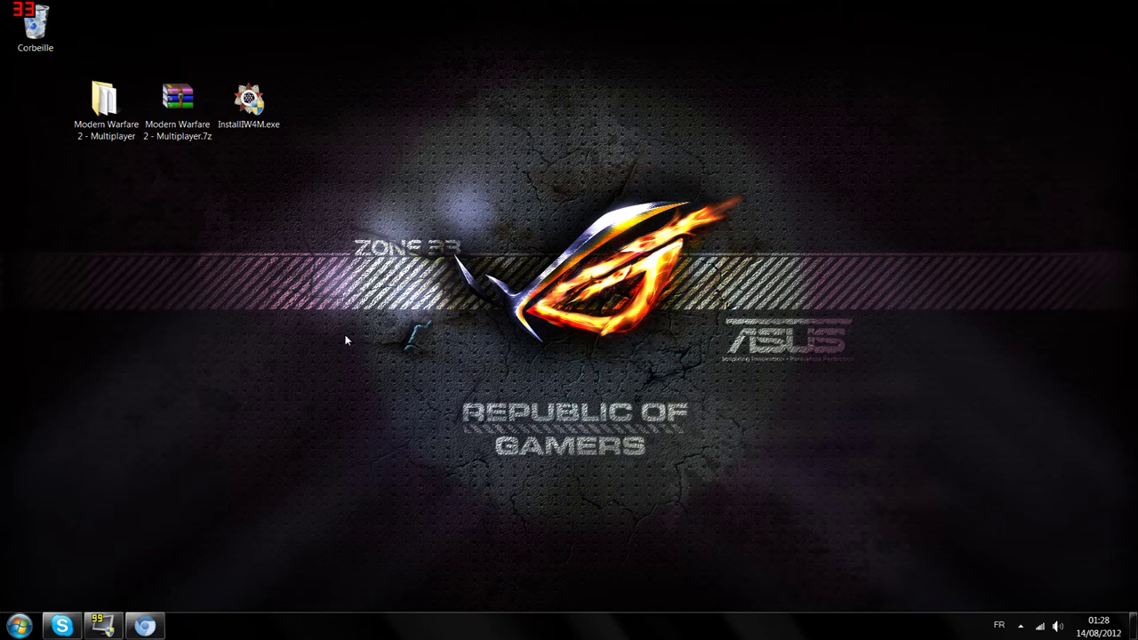
# Reopen the Modern Warfare 2 - Multiplayer folder and review its files
pyautogui.doubleClick(104, 102)
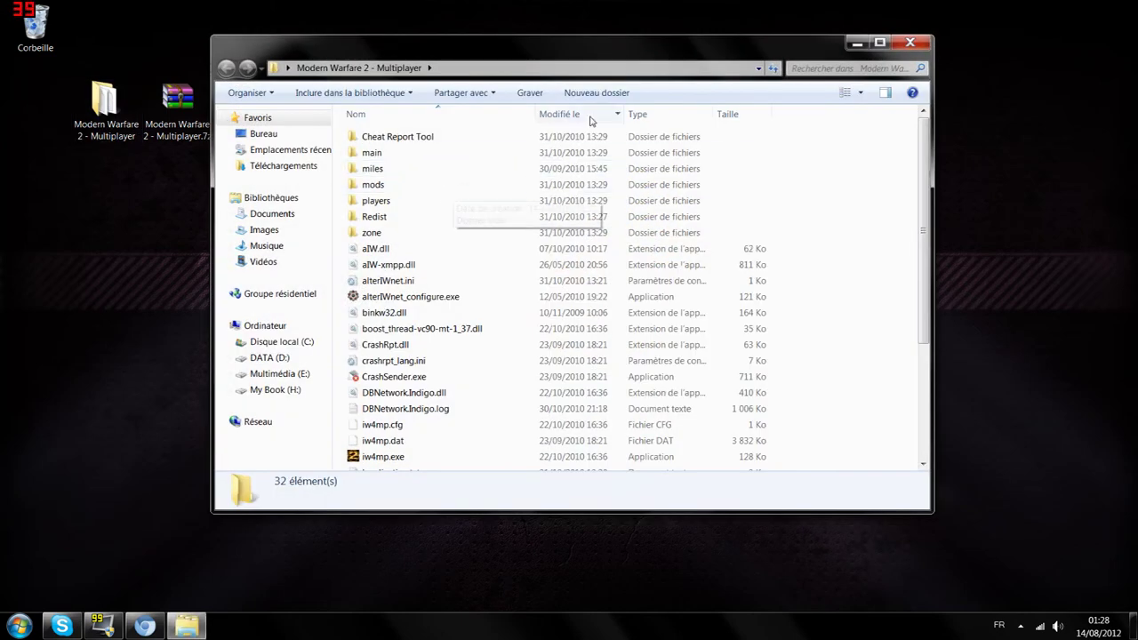
pyautogui.moveTo(589, 48); pyautogui.dragTo(671, 55)
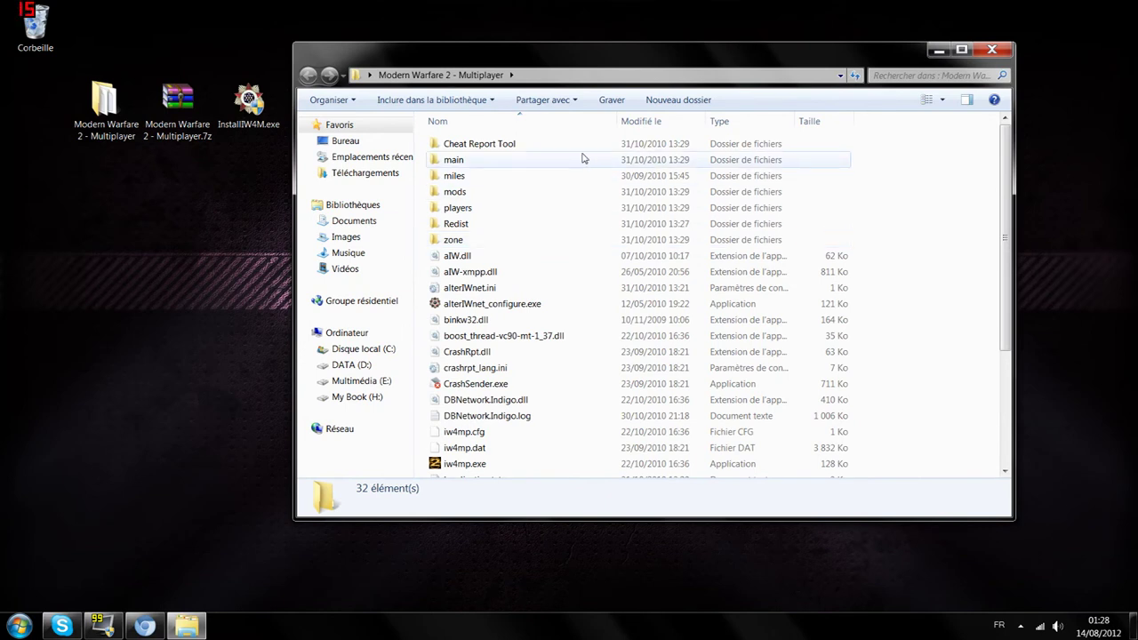
pyautogui.scroll(-3, 587, 178)
pyautogui.scroll(3, 622, 311)
pyautogui.scroll(-3, 622, 338)
pyautogui.scroll(3, 640, 267)
# Open AppData\Local\IW4M via a %appdata% search to check LaunchIW4M.exe and DBNetwork.Indigo.dll
pyautogui.press('super')
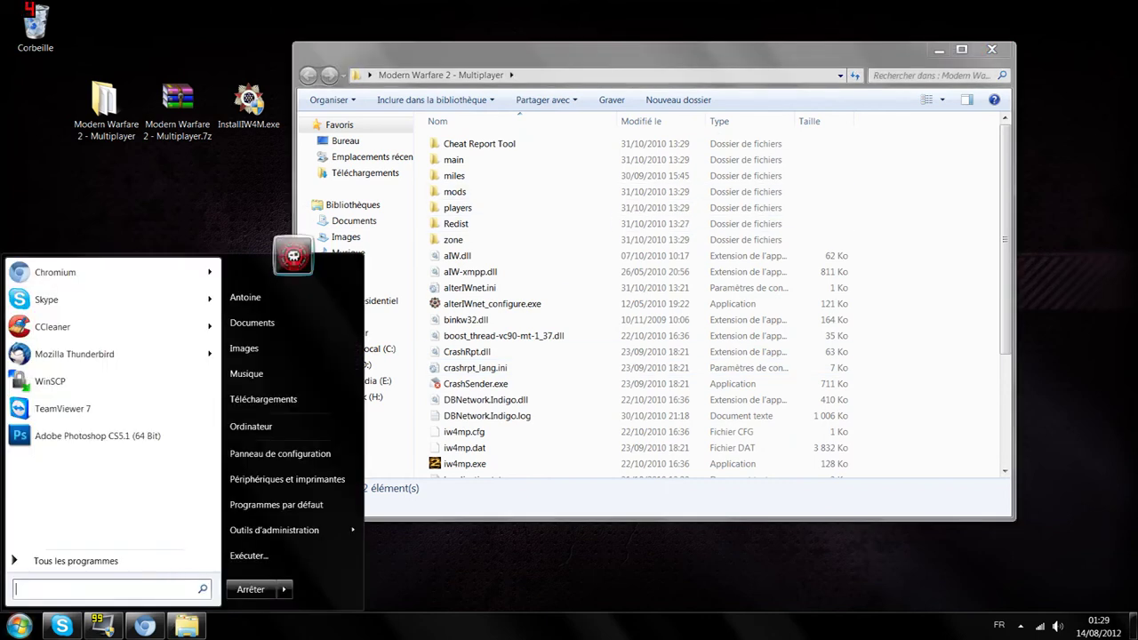
pyautogui.write('%appdata%')
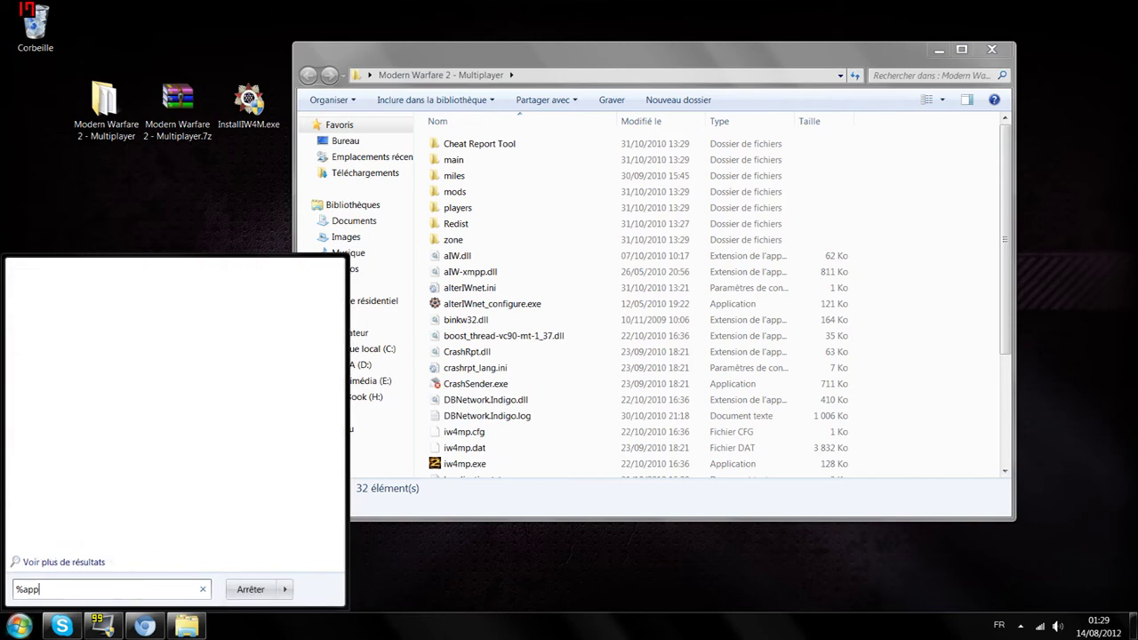
pyautogui.press('Return')
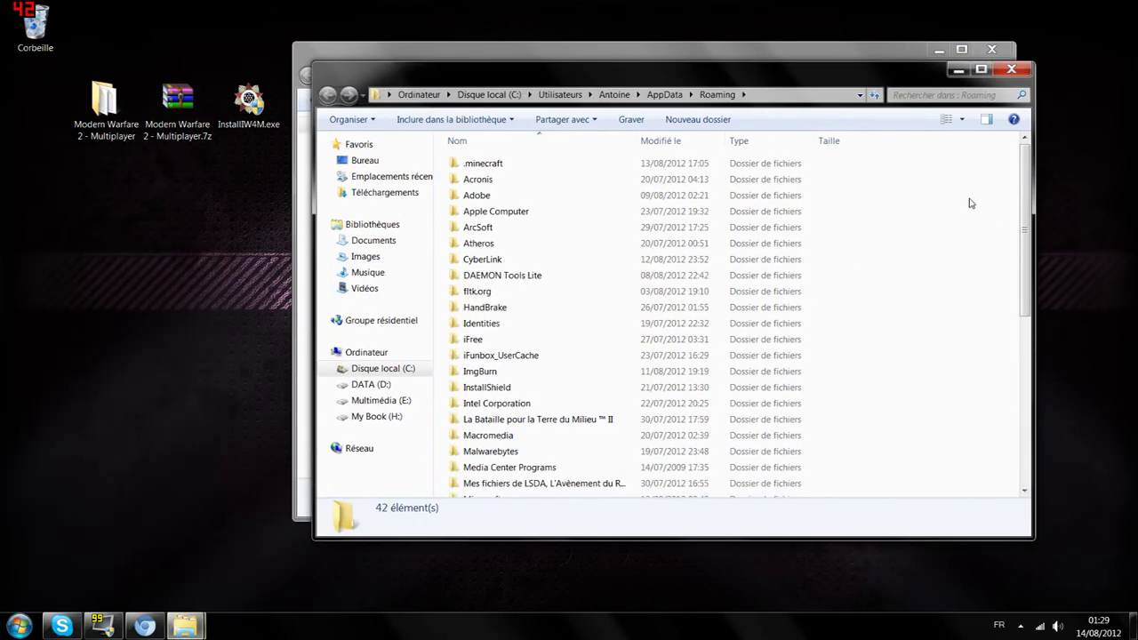
pyautogui.click(665, 94)
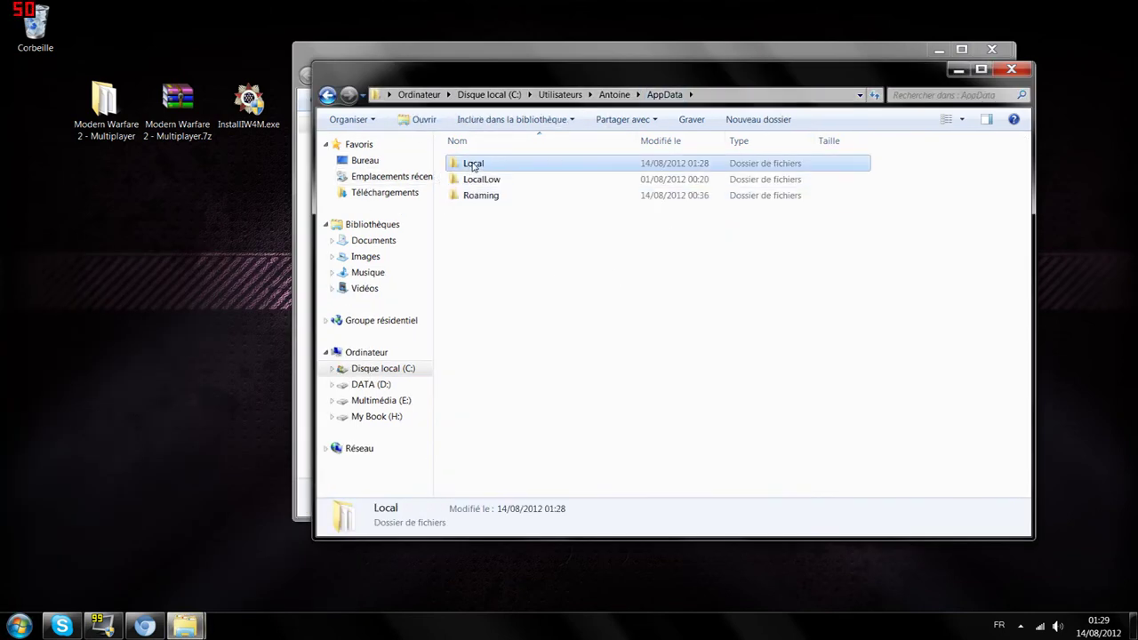
pyautogui.doubleClick(472, 163)
pyautogui.scroll(-2, 552, 400)
pyautogui.click(492, 345)
pyautogui.doubleClick(492, 345)
pyautogui.moveTo(542, 219); pyautogui.dragTo(575, 310)
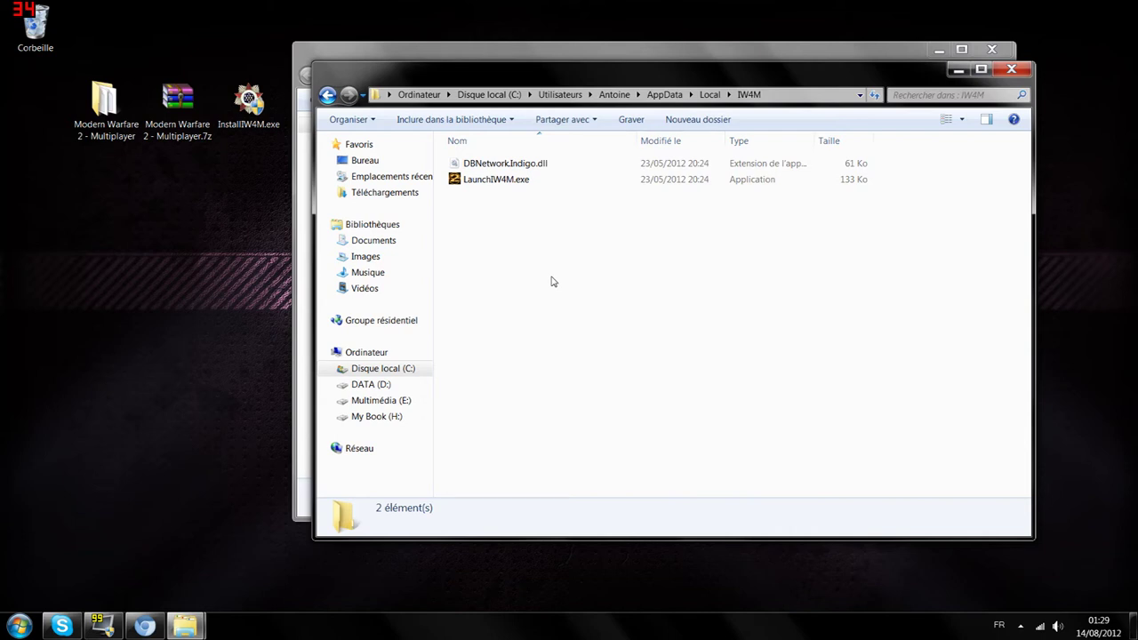
# Compare the IW4M and game folders, then close both Explorer windows
pyautogui.moveTo(707, 71); pyautogui.dragTo(655, 188)
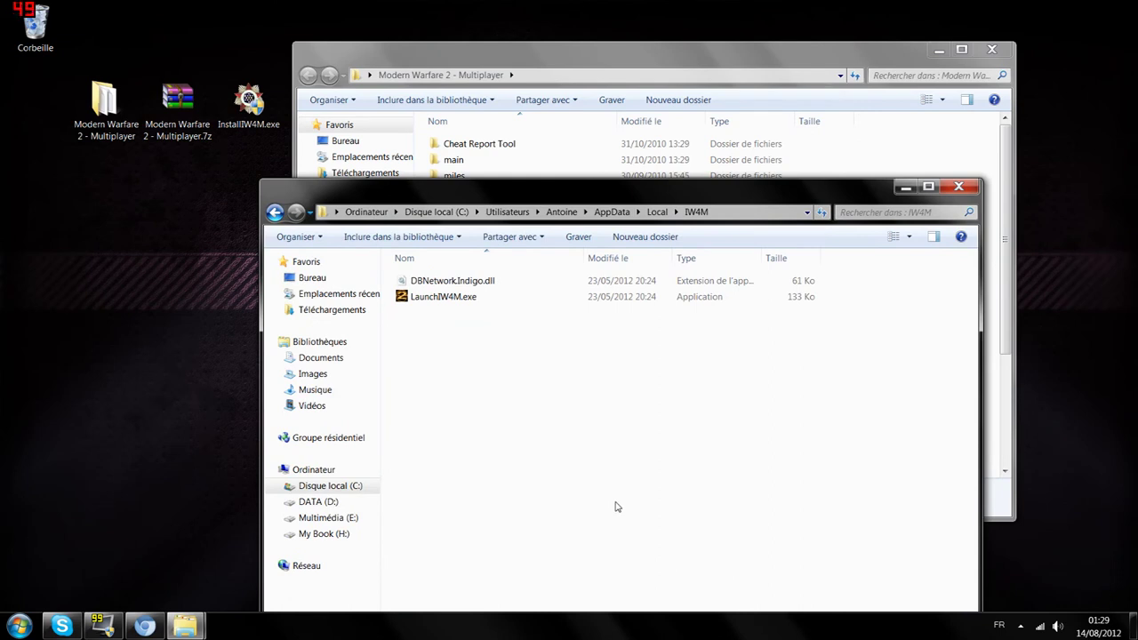
pyautogui.click(100, 116)
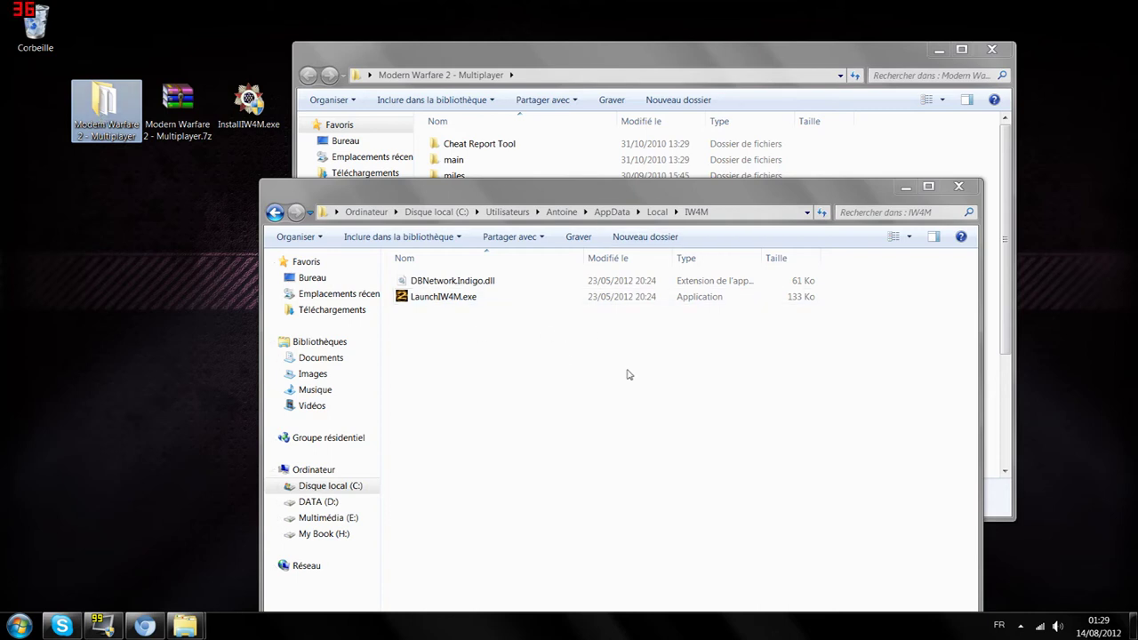
pyautogui.click(972, 187)
pyautogui.click(986, 50)
pyautogui.press('super')
# Launch Play IW4M (Modern Warfare 2) from All Programs
pyautogui.click(71, 559)
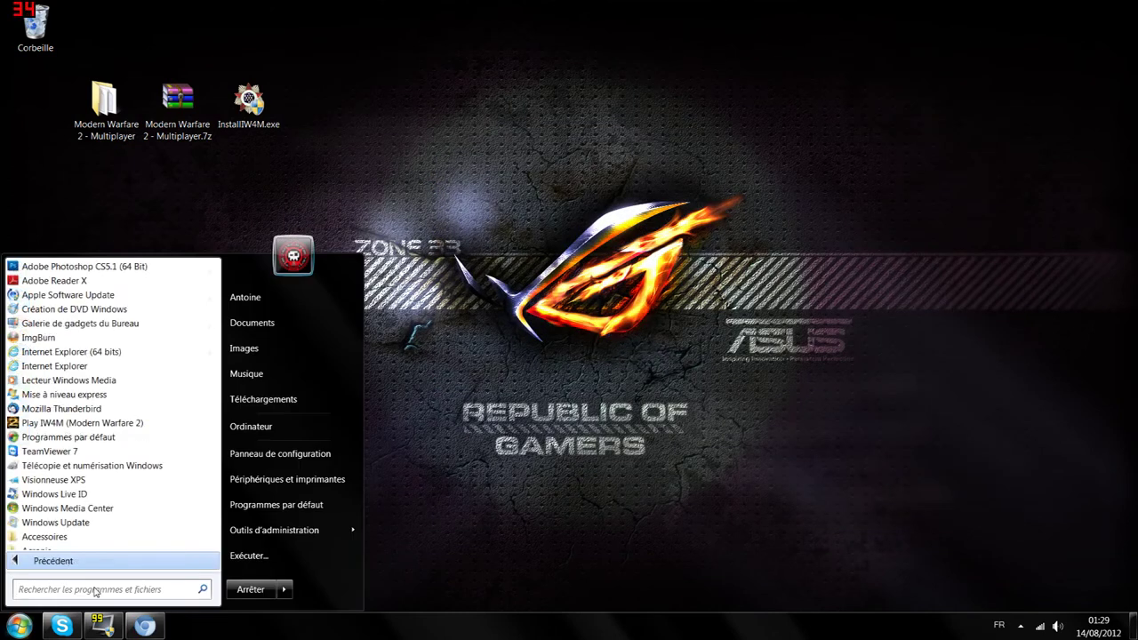
pyautogui.click(100, 427)
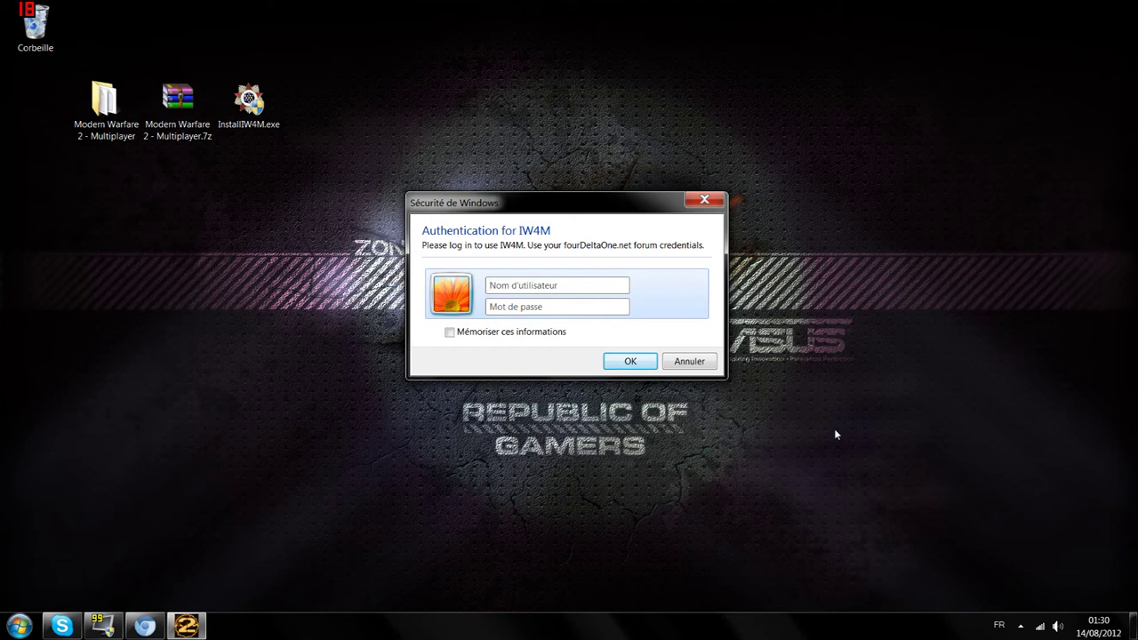
# Enter the forum username and password, tick Mémoriser ces informations, and confirm
pyautogui.write('-')
pyautogui.press('capslock')
pyautogui.write('T')
pyautogui.press('capslock')
pyautogui.write('rickh')
pyautogui.press('capslock')
pyautogui.press('capslock')
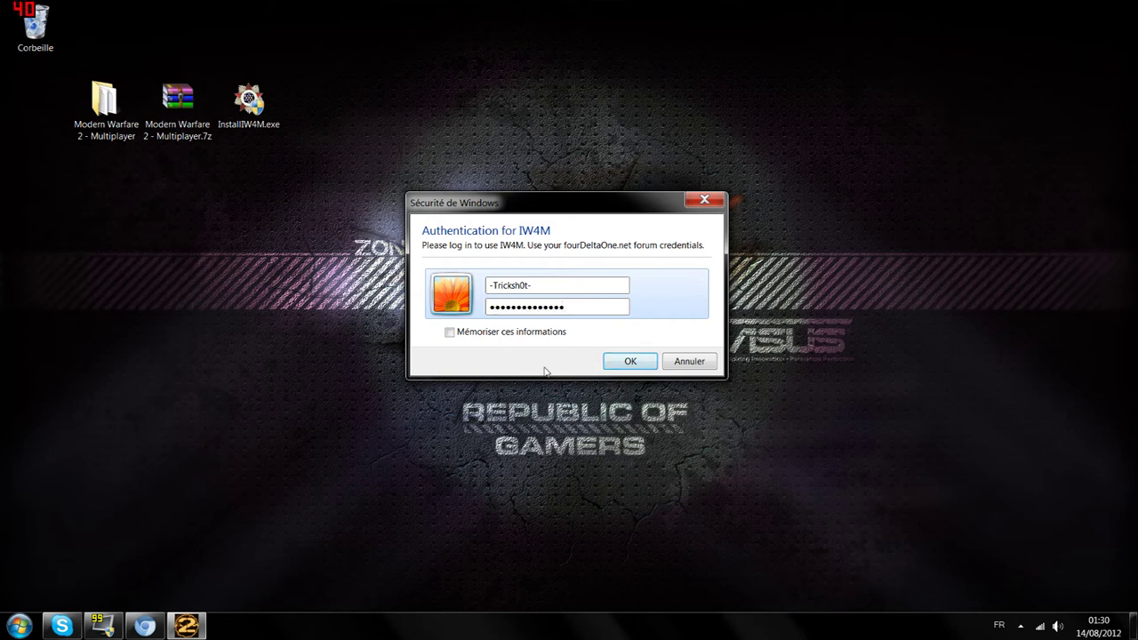
pyautogui.click(481, 333)
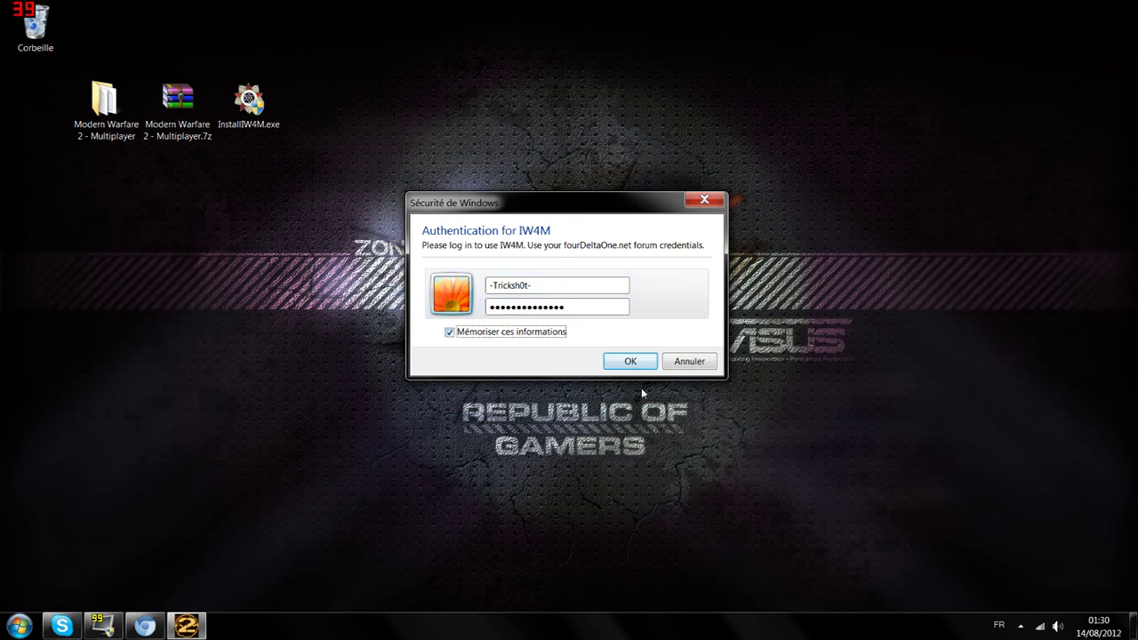
pyautogui.click(630, 362)
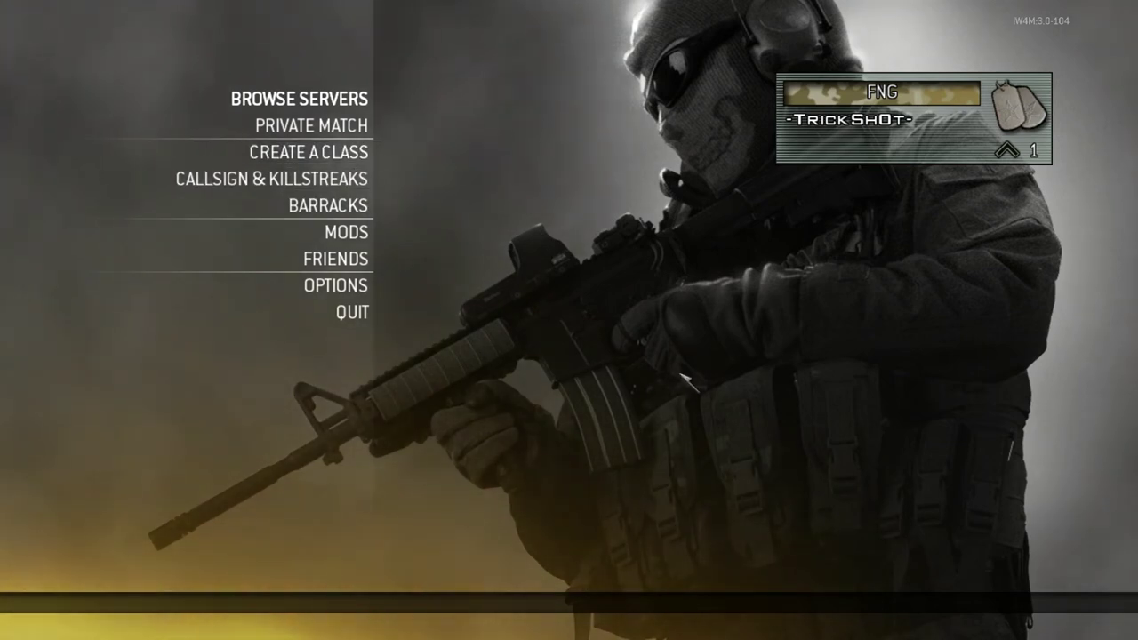
pyautogui.click(356, 125)
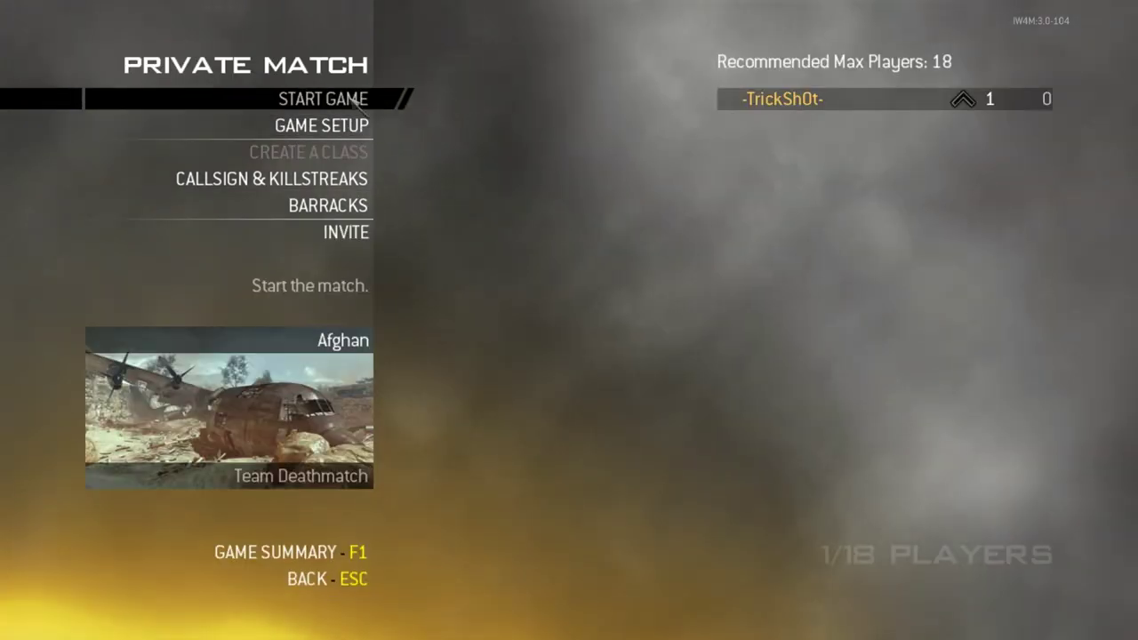
pyautogui.click(355, 126)
pyautogui.click(356, 153)
pyautogui.click(356, 98)
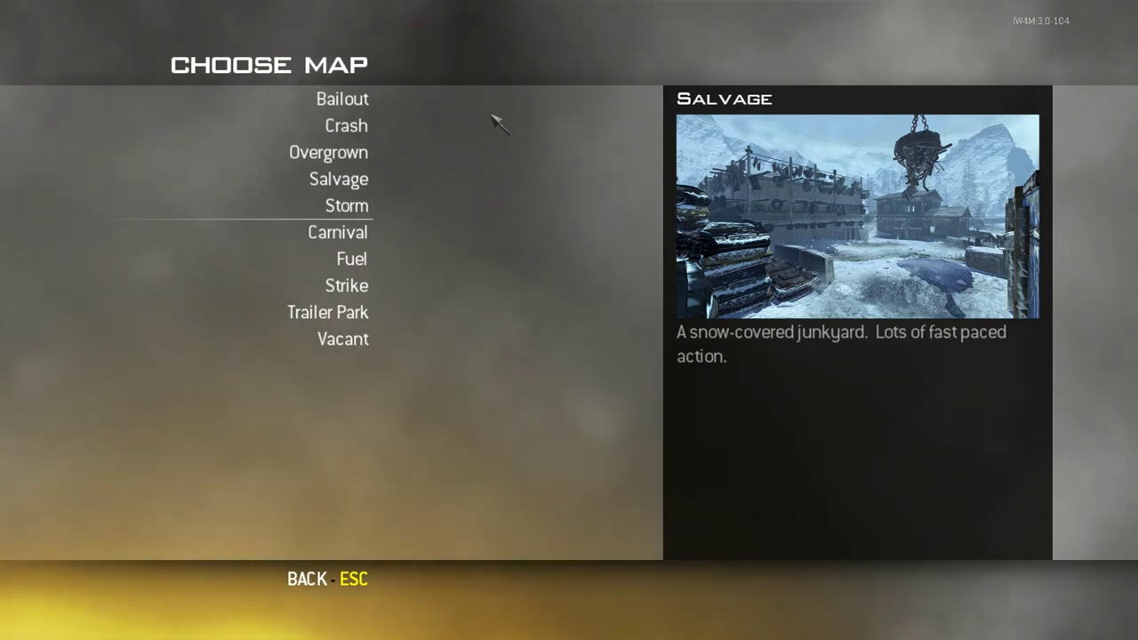
pyautogui.press('Escape')
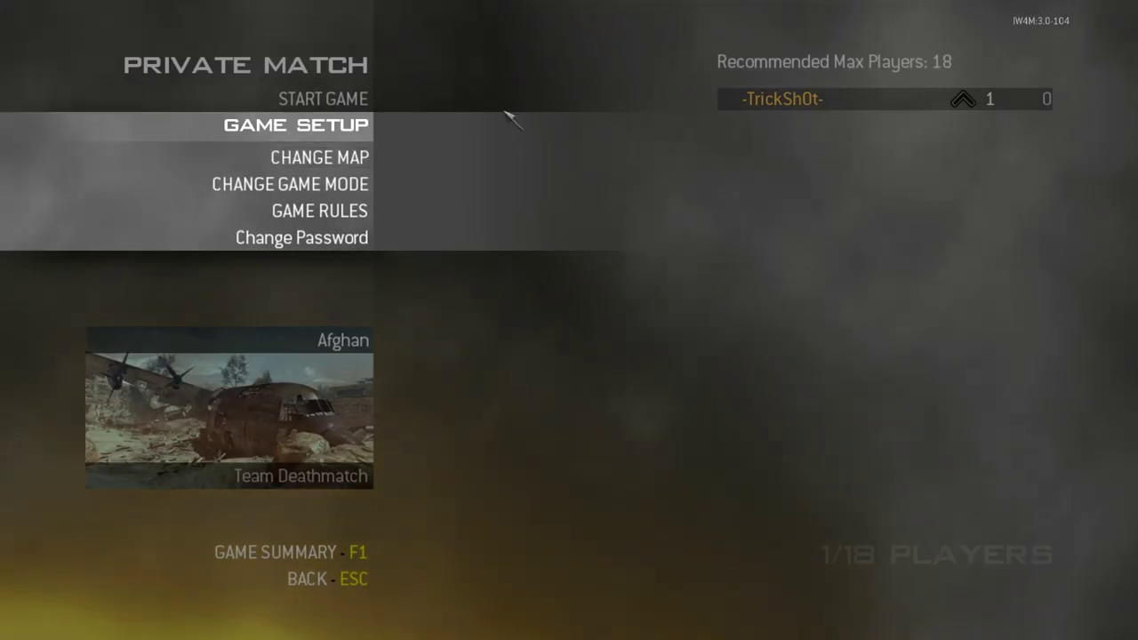
pyautogui.press('Escape')
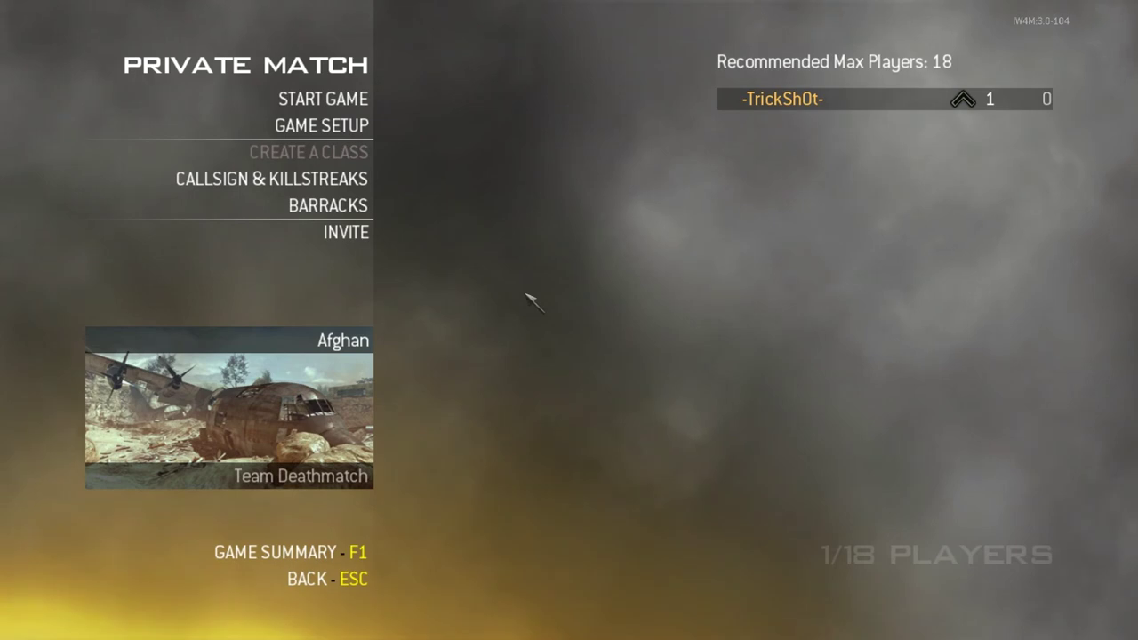
pyautogui.press('Escape')
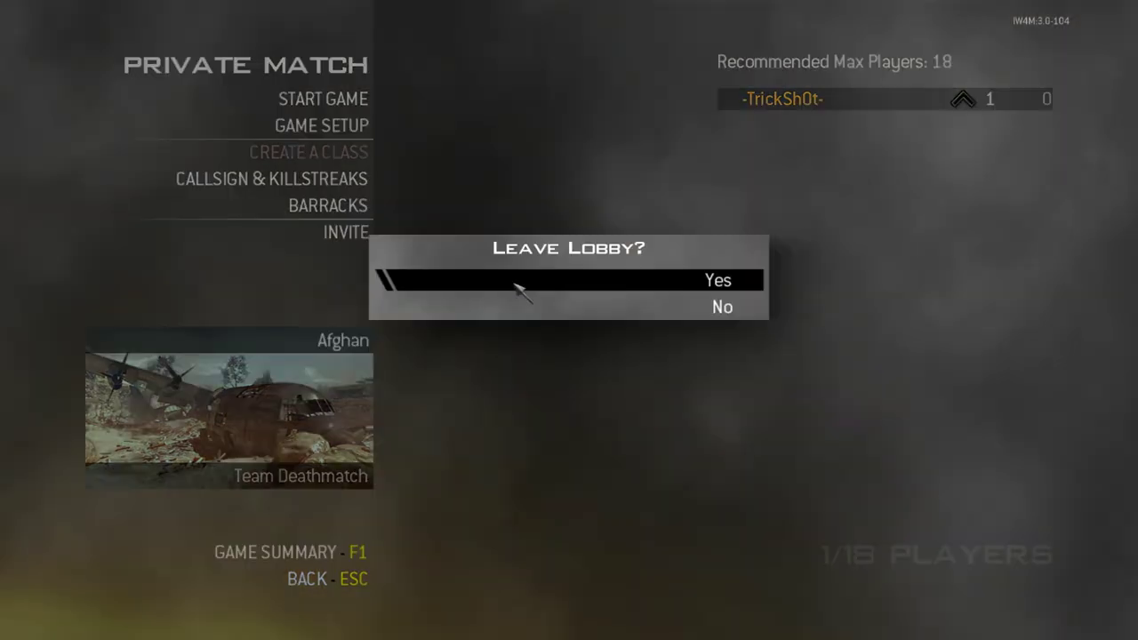
pyautogui.click(676, 281)
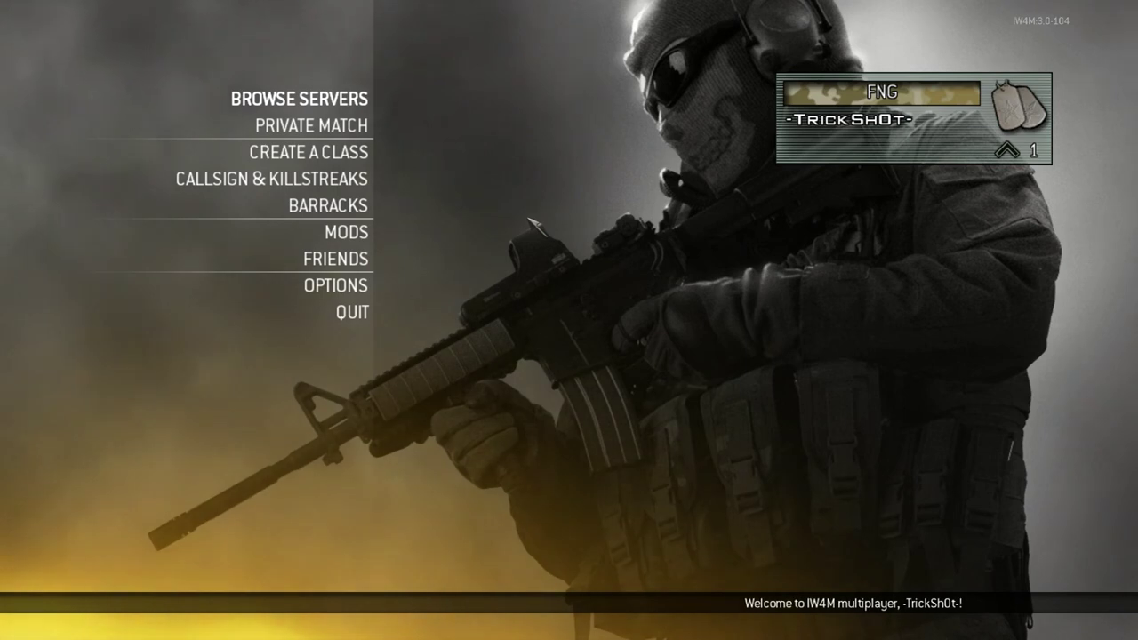
pyautogui.click(347, 233)
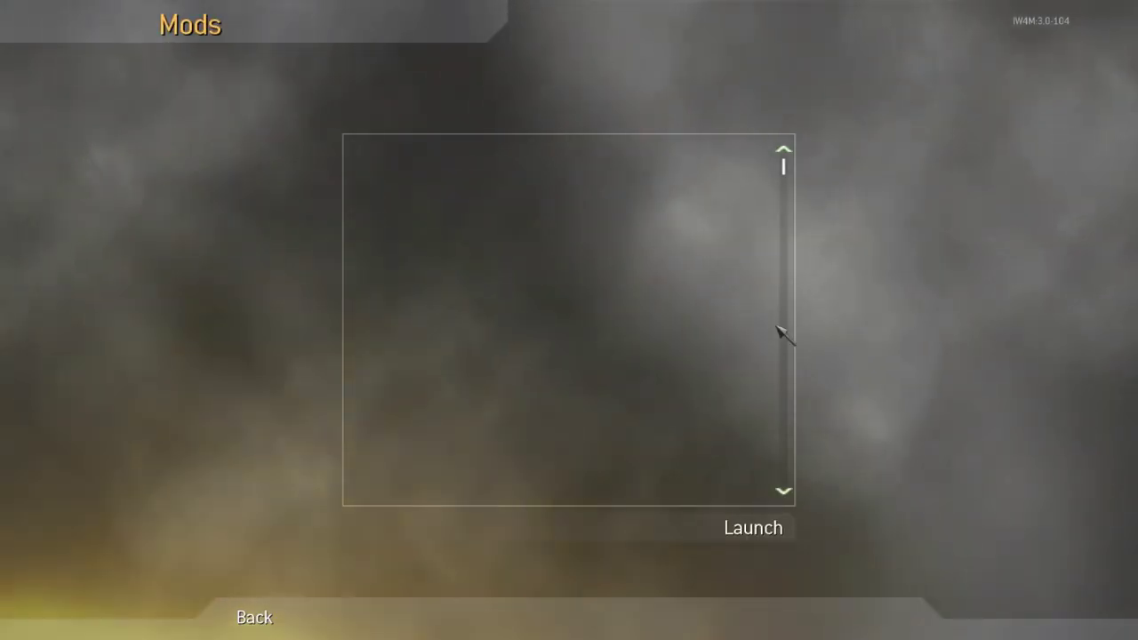
pyautogui.press('Escape')
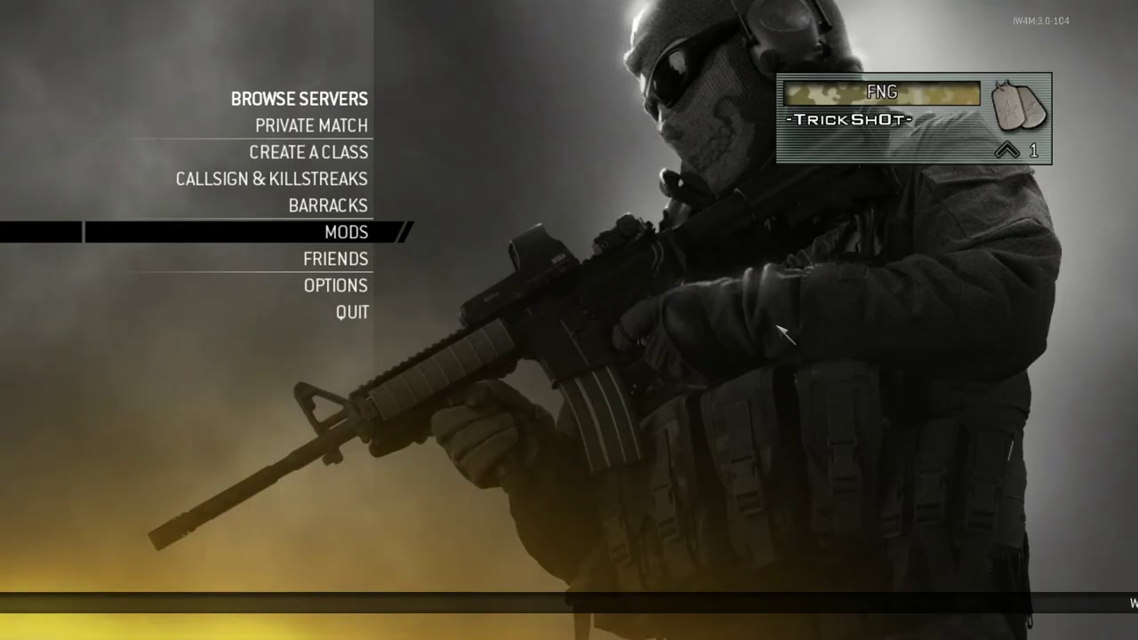